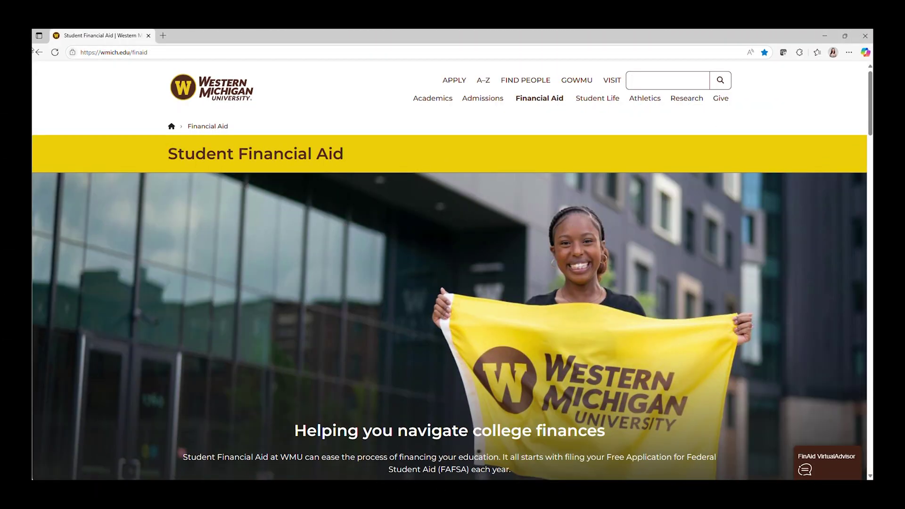
- Go to wmich.scholarshipuniverse.com, which redirects to the WMU login page
click(172, 47)
text(wmich.)
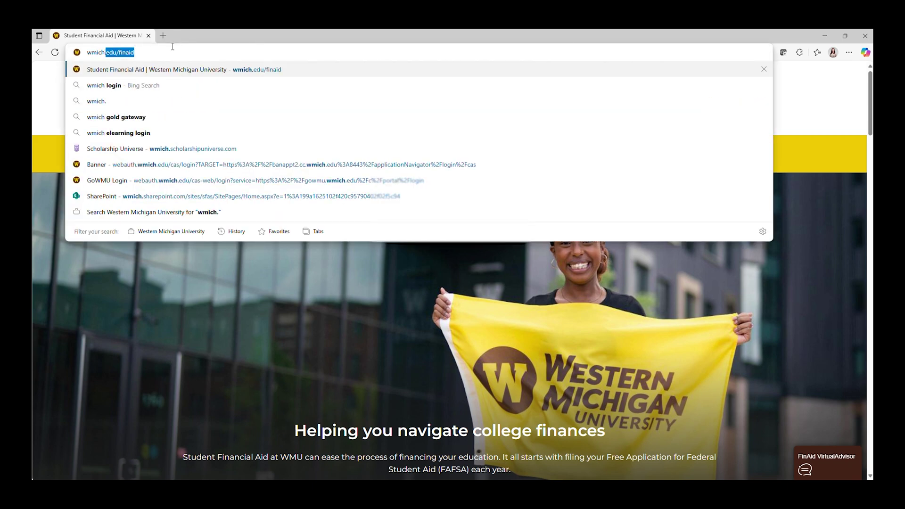
text(scholar)
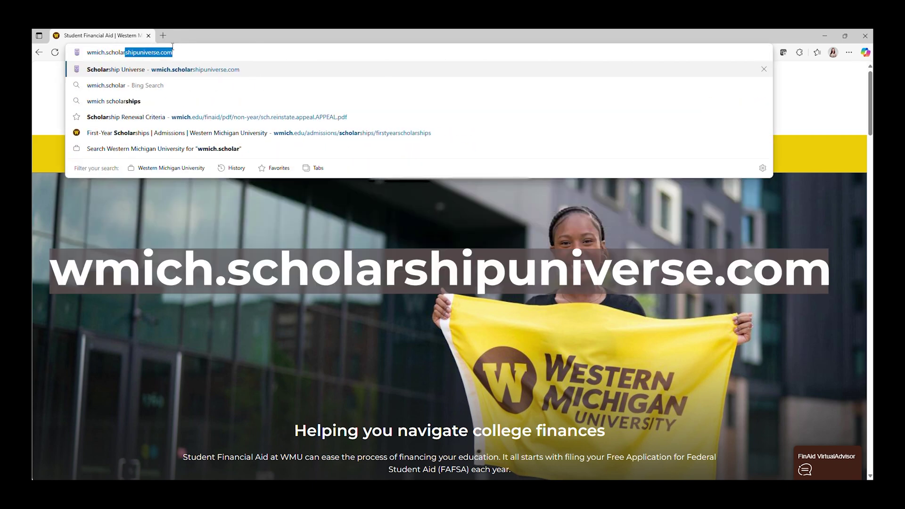
text(shipu)
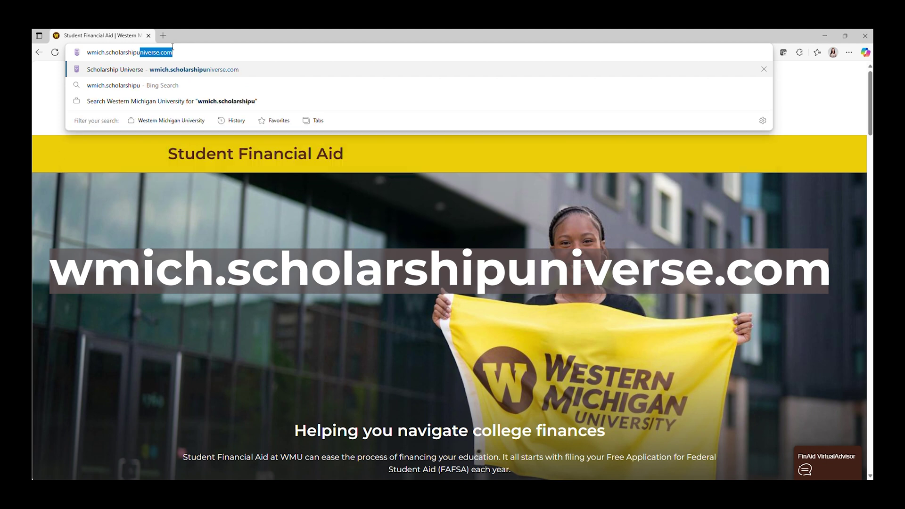
text(niverse.com)
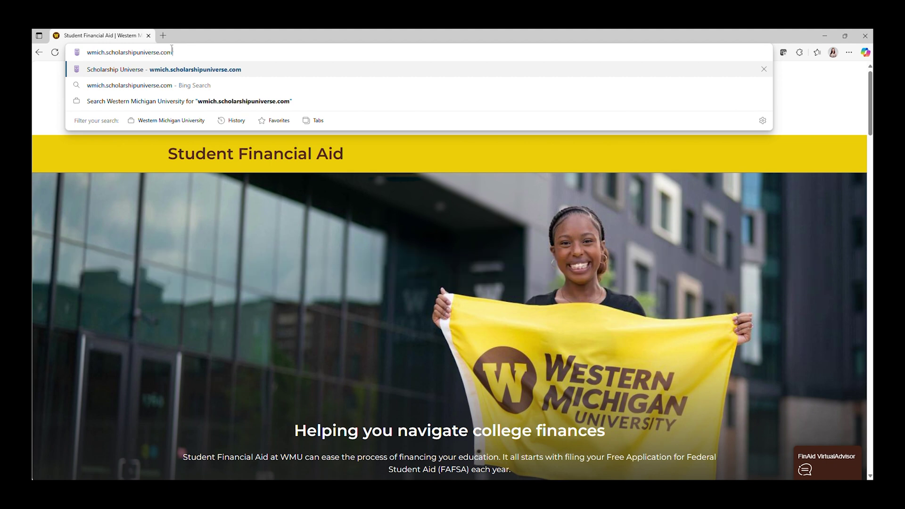
key(Return)
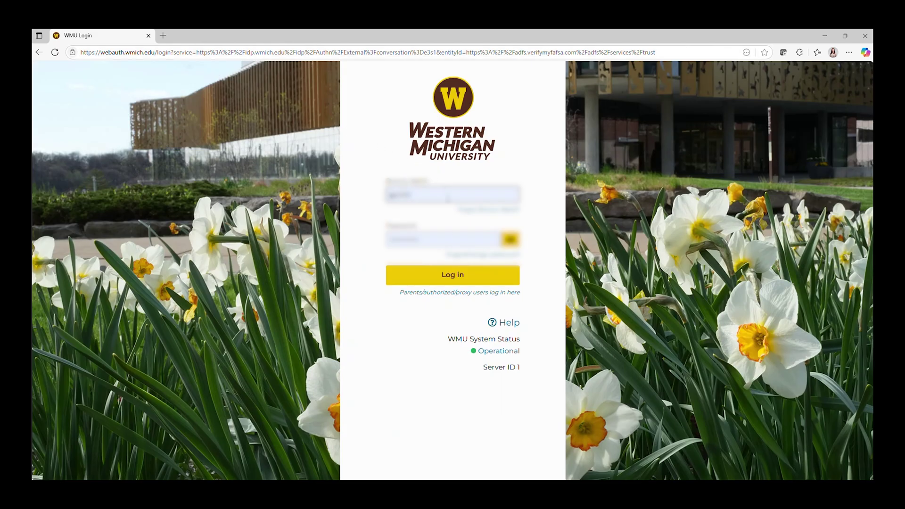
- Log in, bring the Scholarship Universe dashboard forward, and switch to the SUinstructions.pdf tab
click(456, 272)
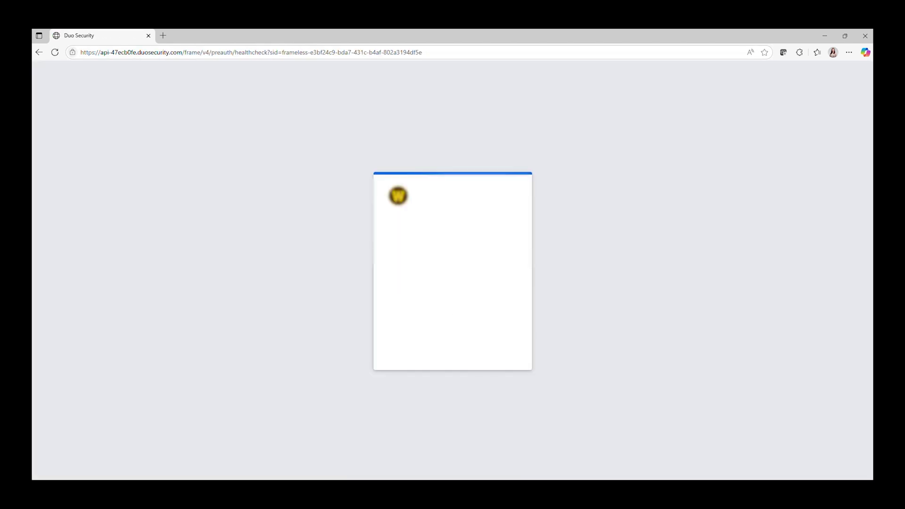
mouse_move(415, 485)
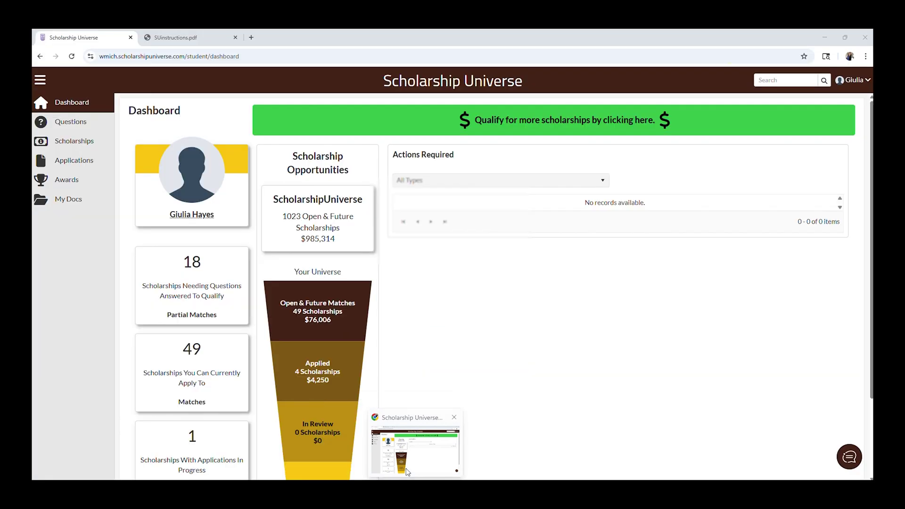
click(407, 471)
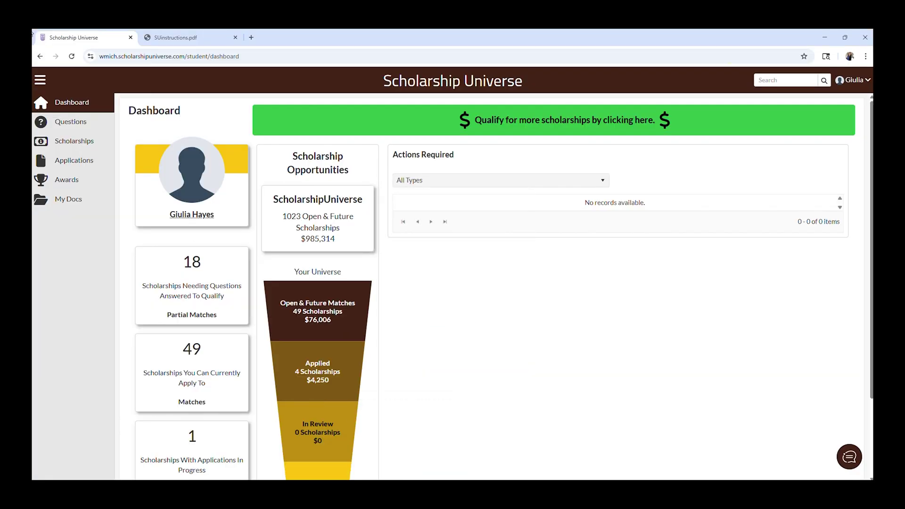
click(198, 37)
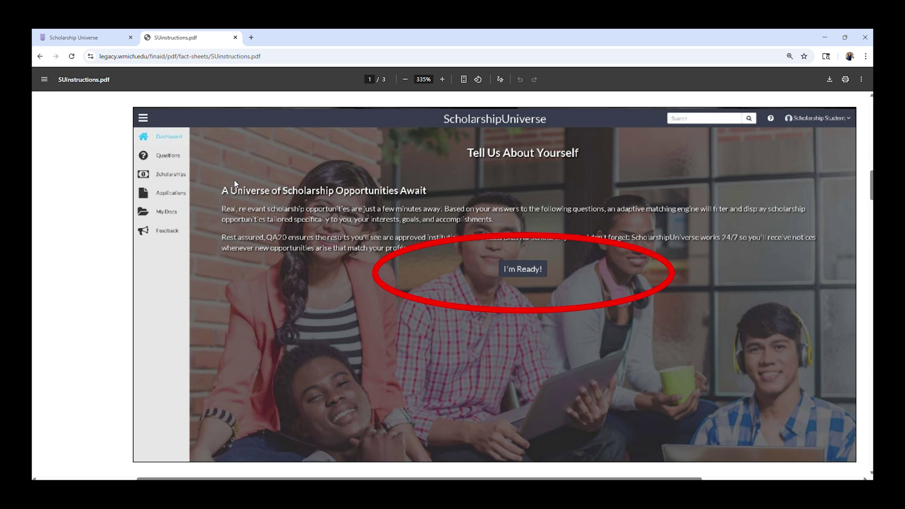
- Close the SUinstructions.pdf tab to return to the dashboard
click(234, 38)
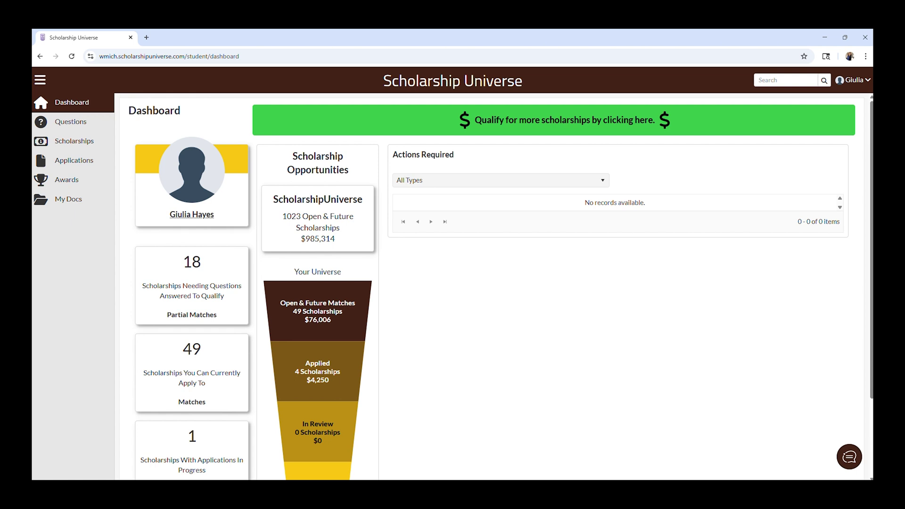
- Start answering more matching questions and submit the enrollment status and academic level answers
click(114, 121)
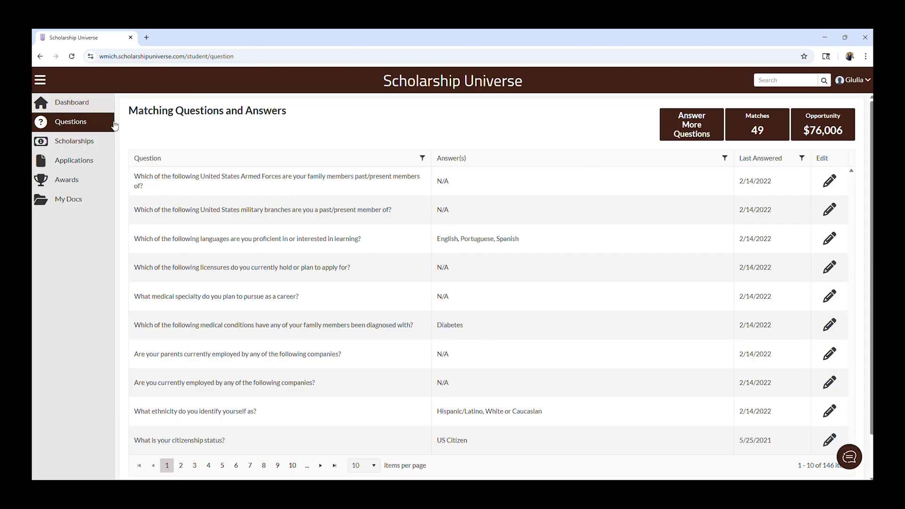
click(675, 120)
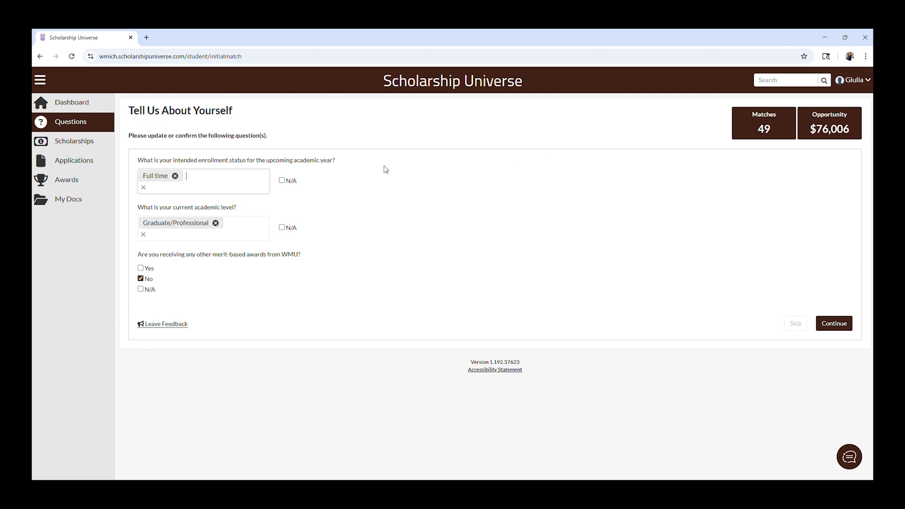
click(848, 324)
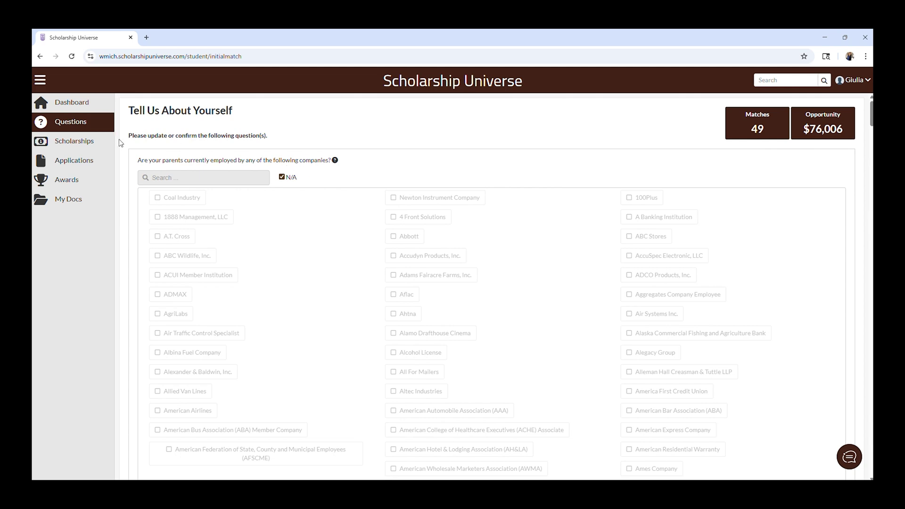
- Submit the employer and family circumstances answers, then view the matched Scholarships list
scroll(427, 332, down, 3)
scroll(427, 332, down, 20)
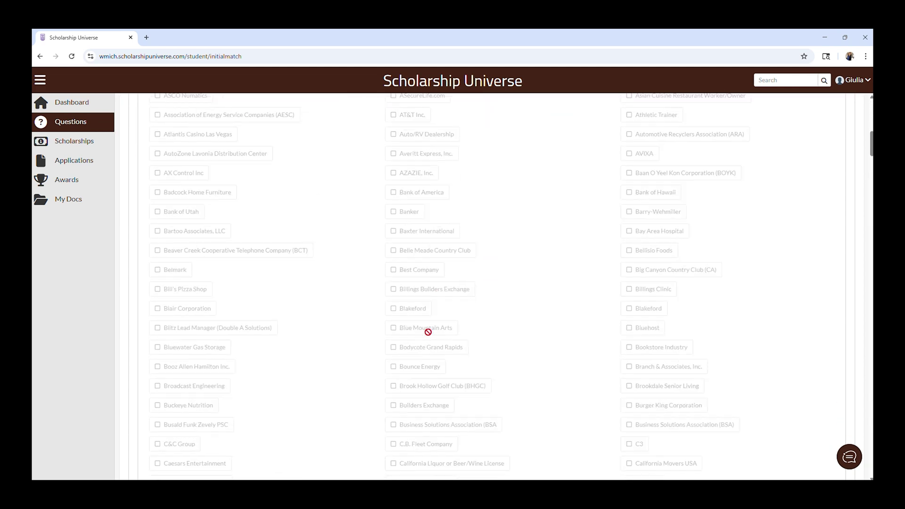
scroll(427, 332, down, 20)
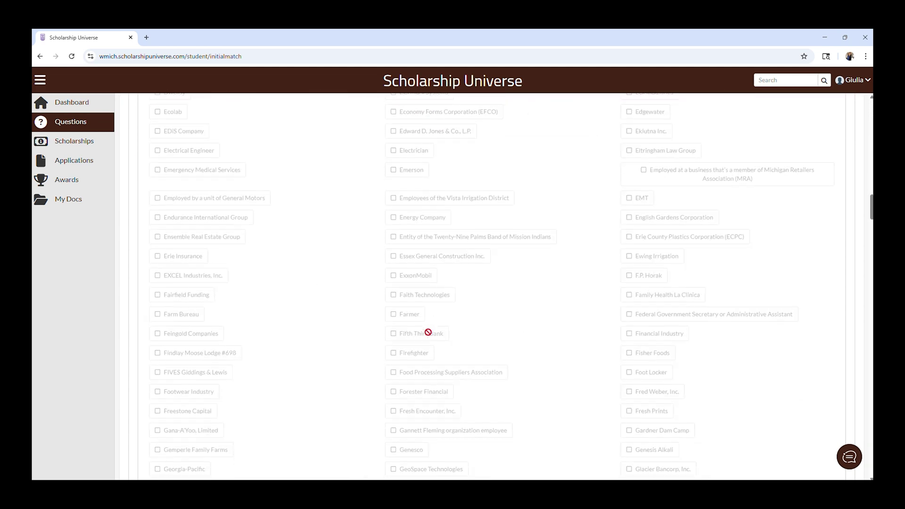
scroll(428, 332, down, 20)
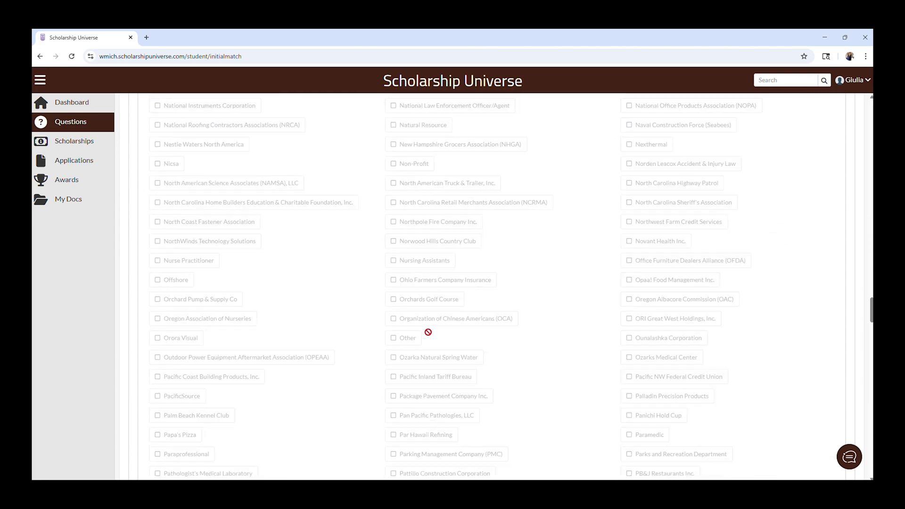
scroll(428, 332, down, 20)
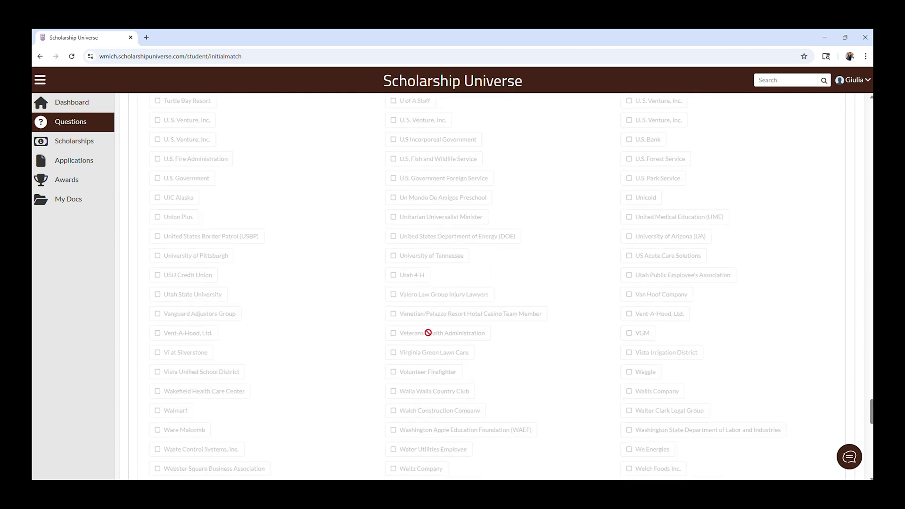
scroll(428, 333, down, 4)
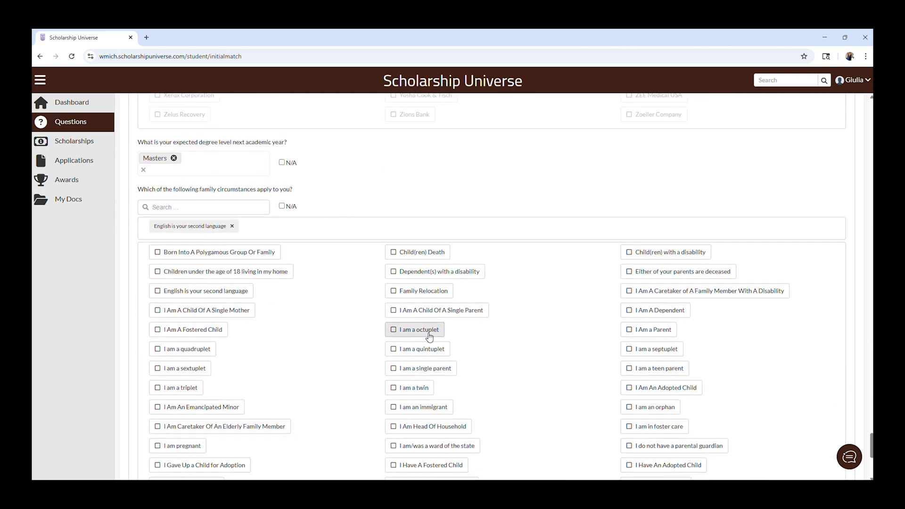
scroll(428, 336, down, 10)
click(826, 414)
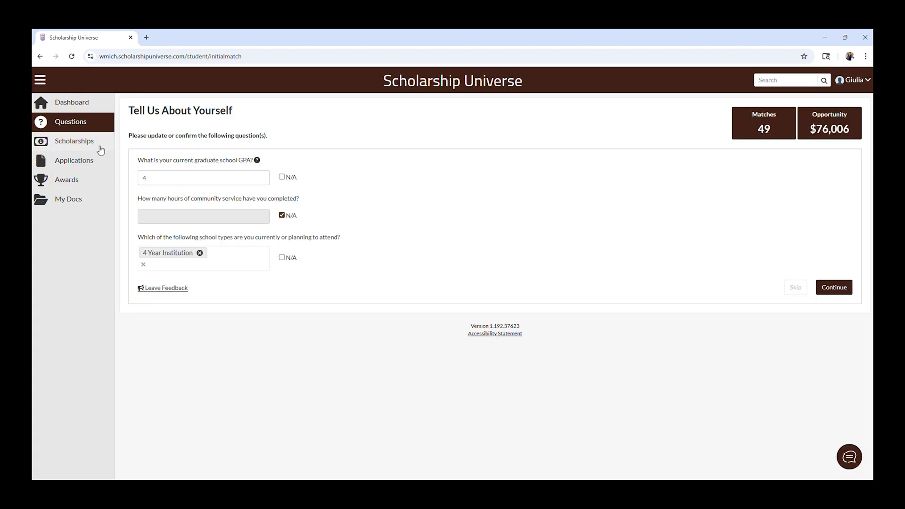
click(101, 149)
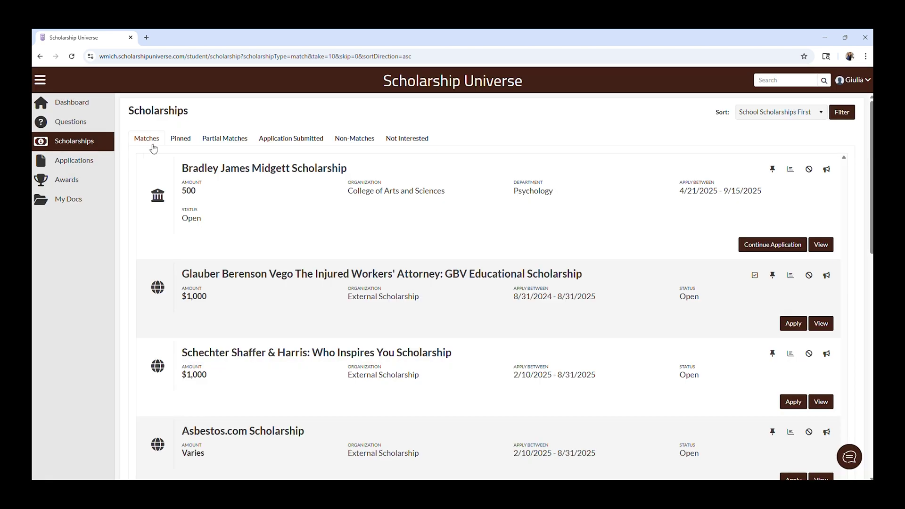
- Browse the Pinned, Partial Matches, Application Submitted, Non-Matches and Not Interested scholarship tabs
click(180, 147)
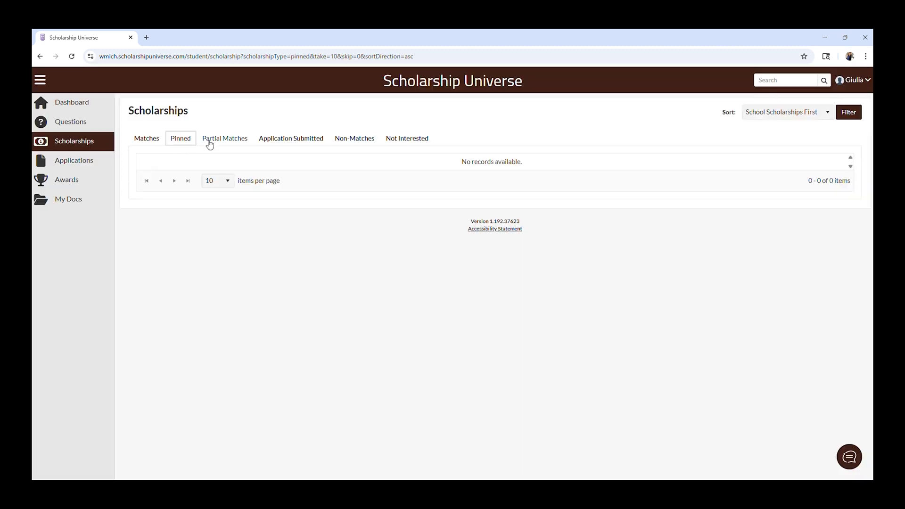
click(209, 142)
click(272, 143)
click(369, 140)
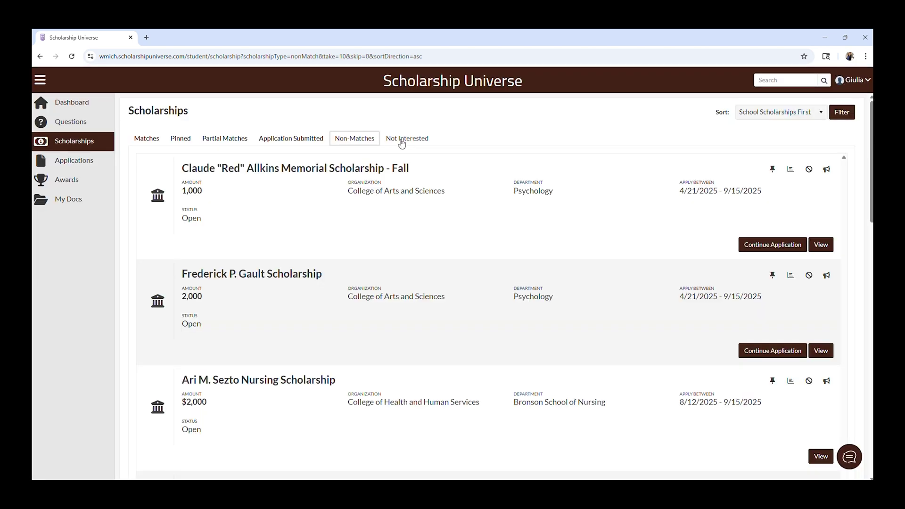
click(400, 138)
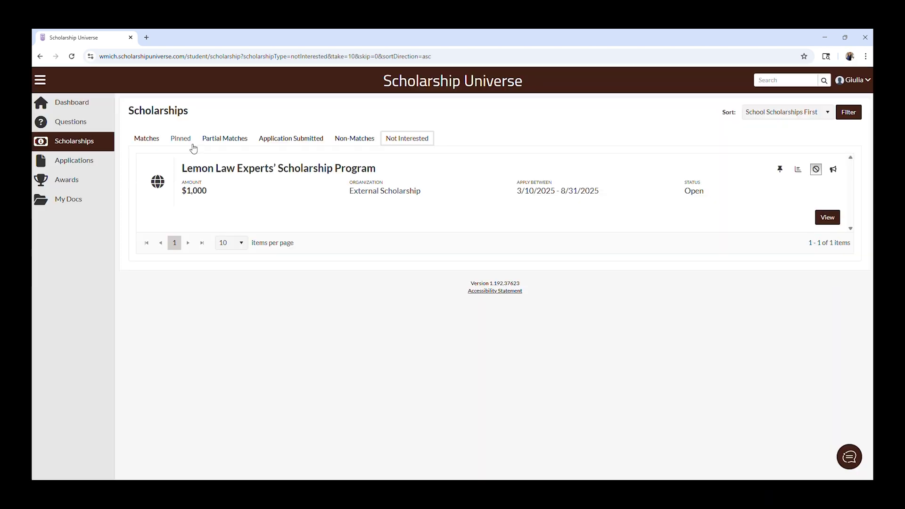
click(148, 140)
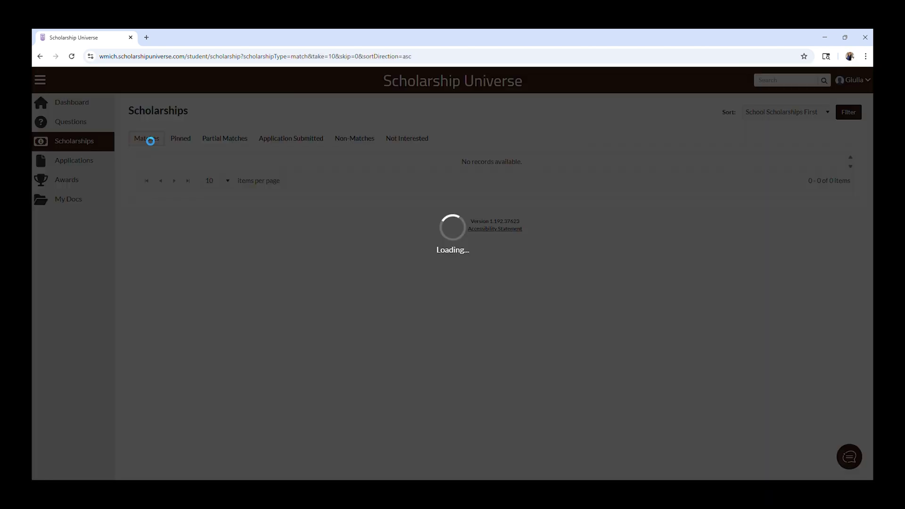
- Pin the Bradley James Midgett Scholarship and confirm it appears under Pinned
click(775, 172)
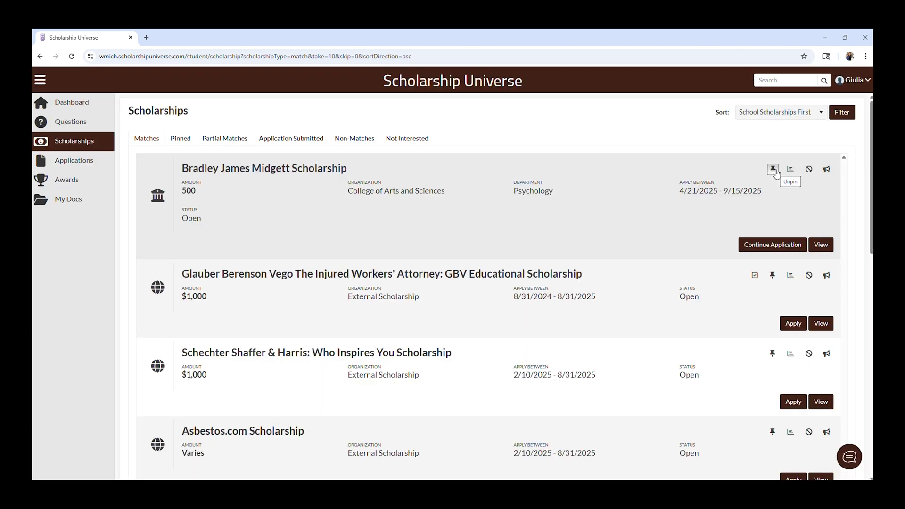
click(189, 139)
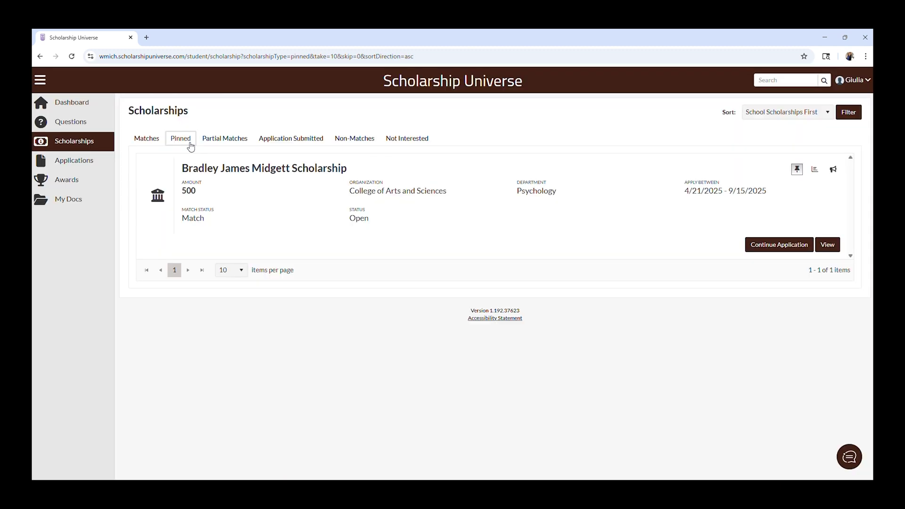
click(159, 140)
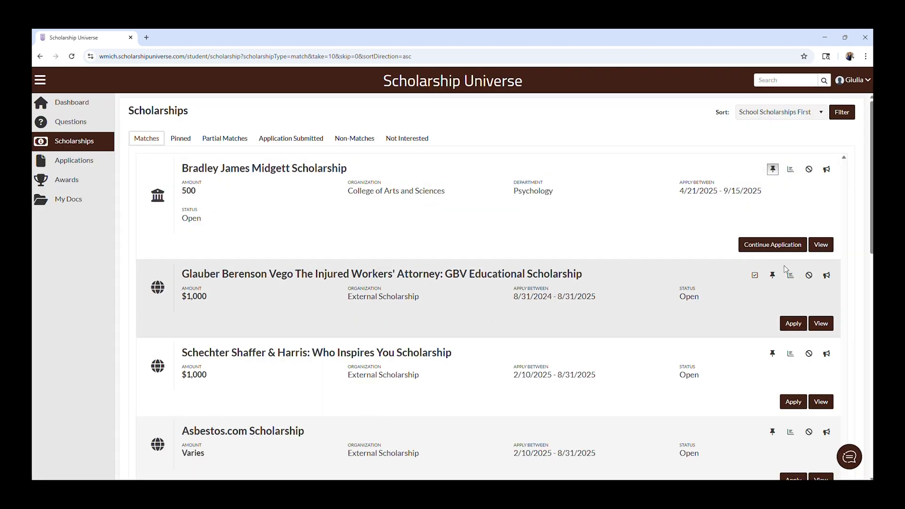
- Open and cancel the GBV scholarship's application status form, then view Not Interested and Partial Matches
click(809, 275)
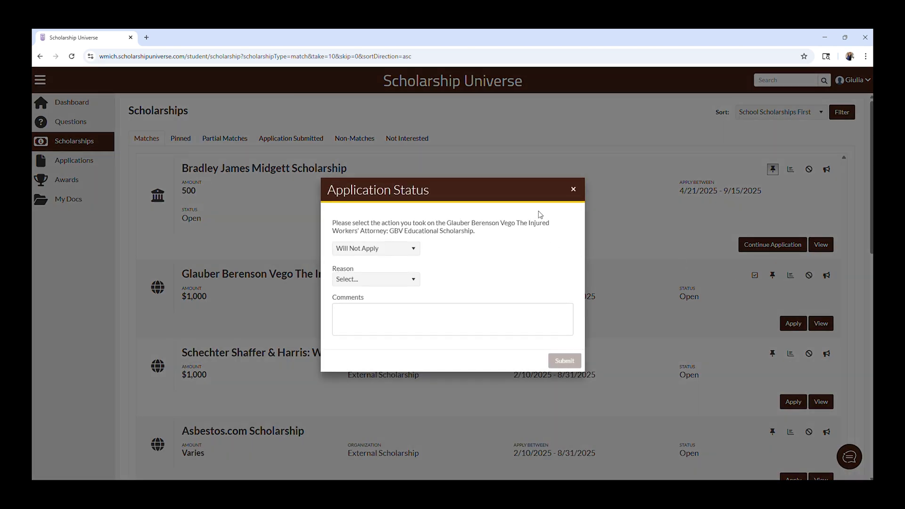
click(569, 193)
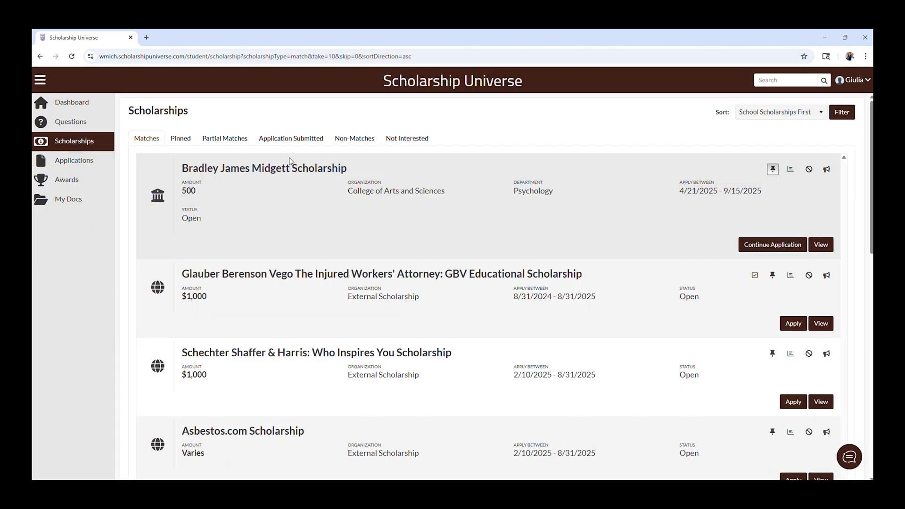
click(390, 140)
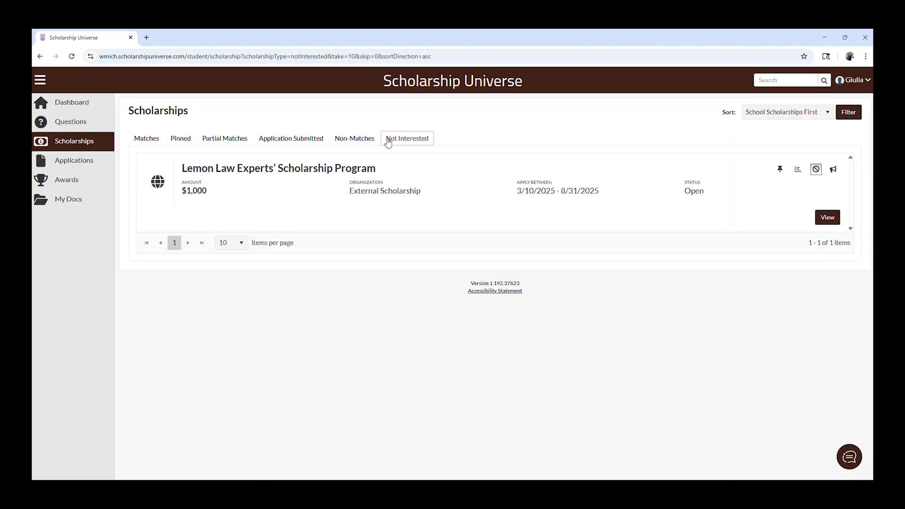
click(226, 143)
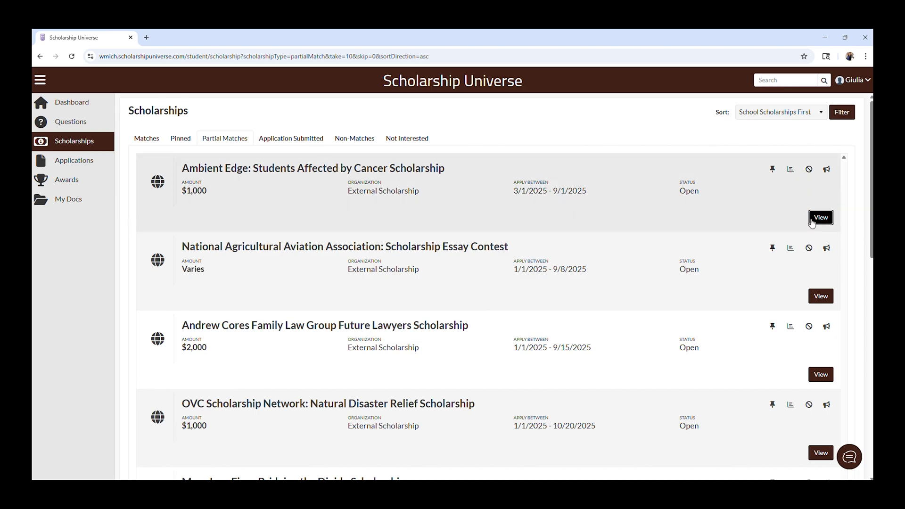
- View the Ambient Edge cancer scholarship's details, then return to the Matches list
click(811, 223)
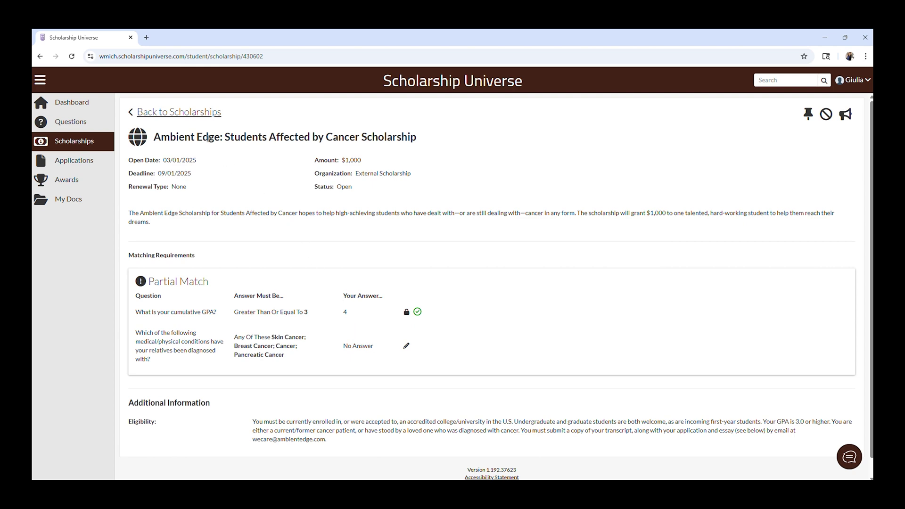
click(156, 111)
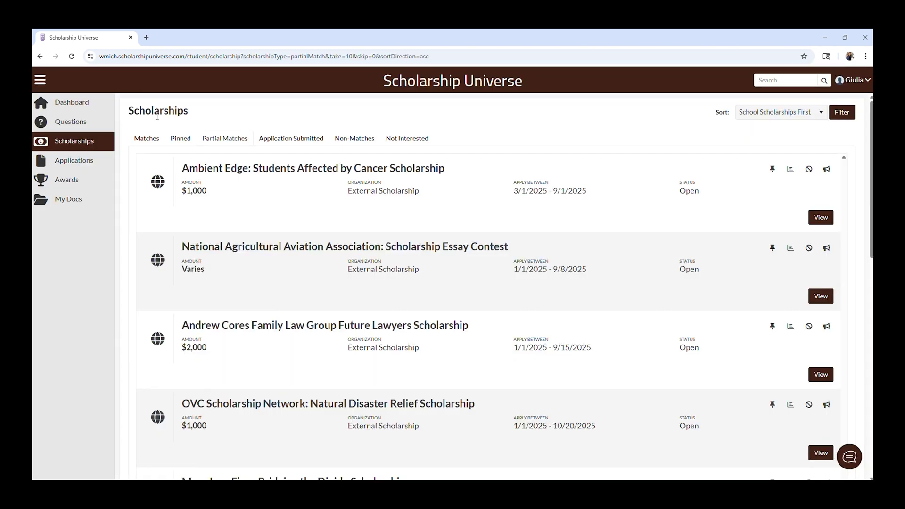
click(157, 140)
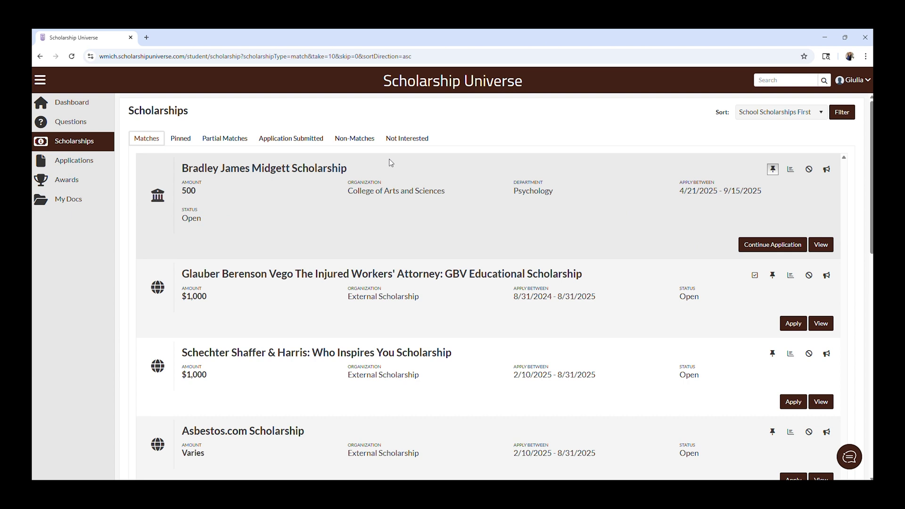
- Browse the Ready to Start, In Progress and Submitted application tabs, then go to Awards
click(79, 164)
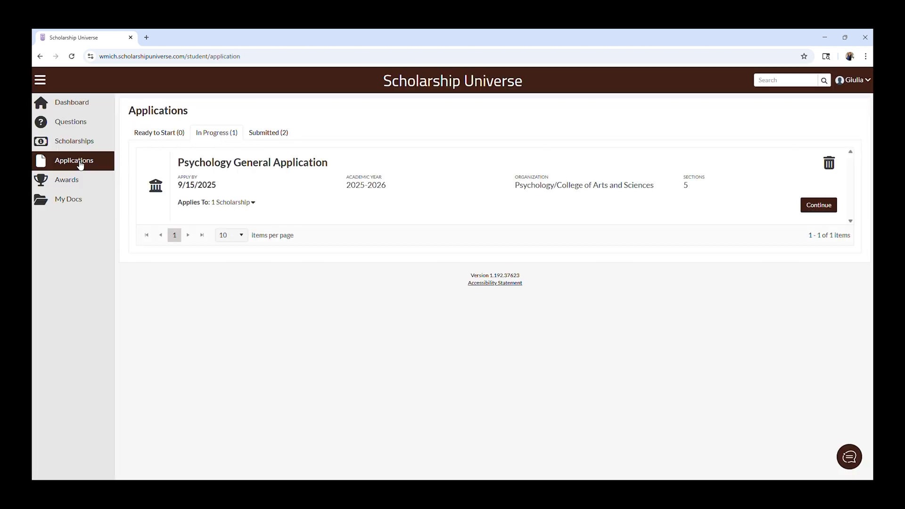
click(151, 138)
click(207, 136)
click(250, 137)
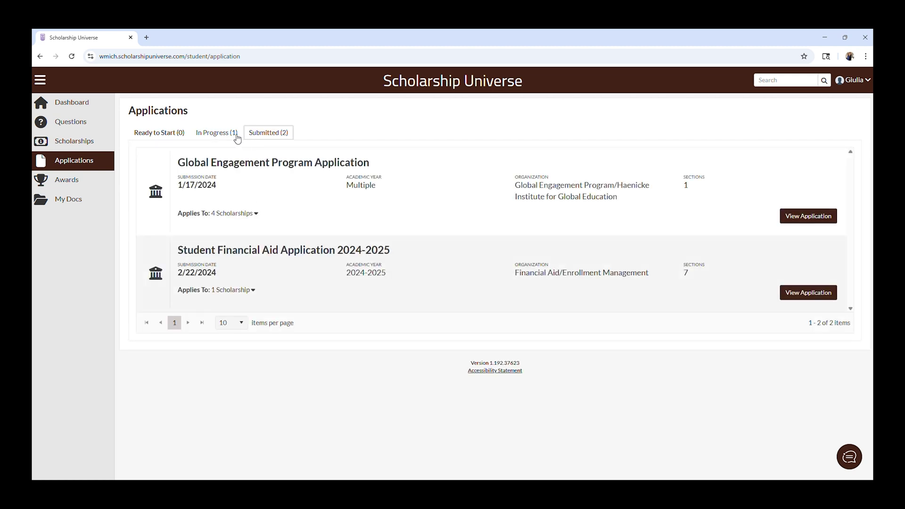
click(197, 138)
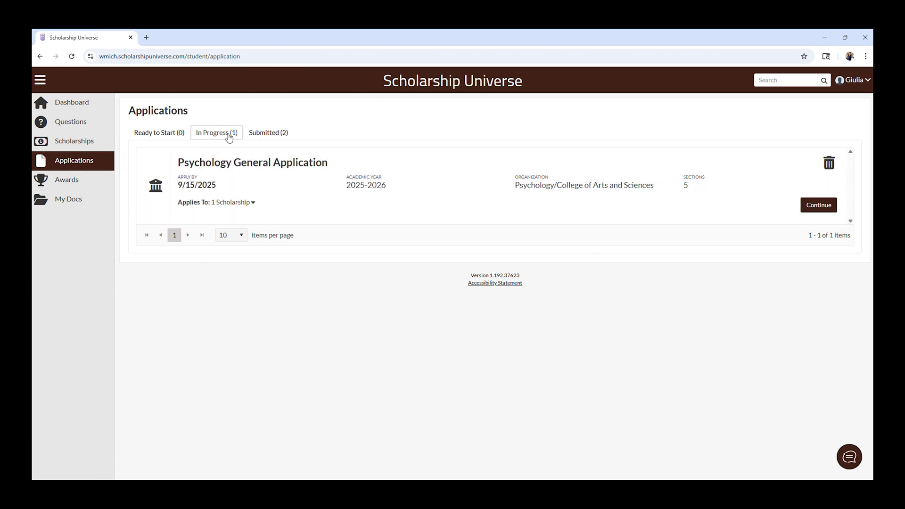
click(260, 134)
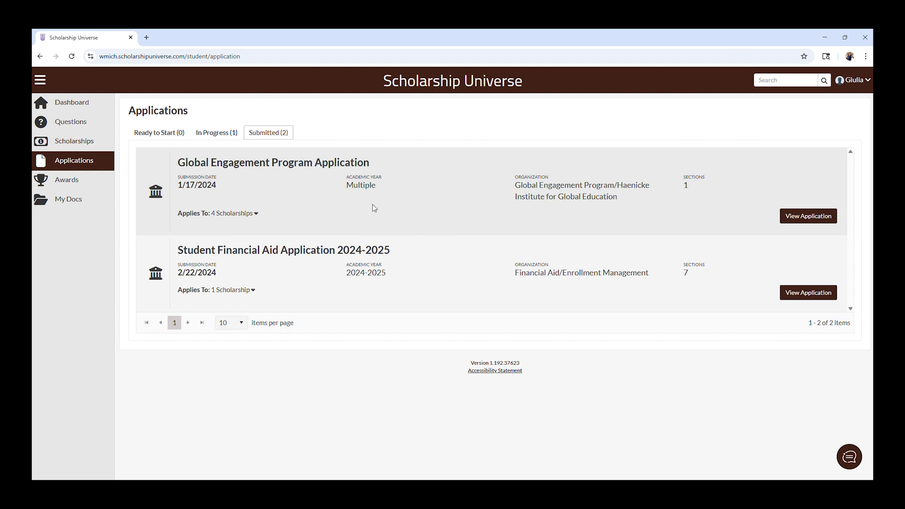
click(79, 179)
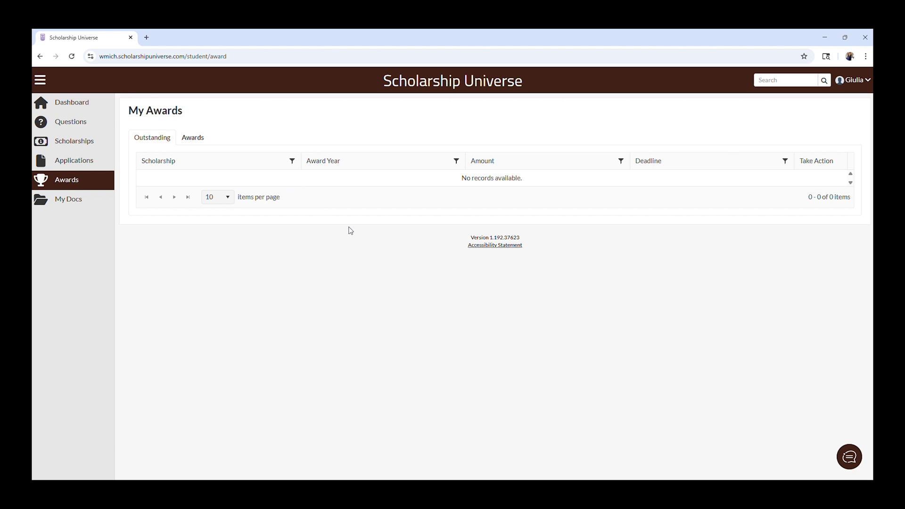
- Check the Awards tab on My Awards, then go to My Docs
click(206, 139)
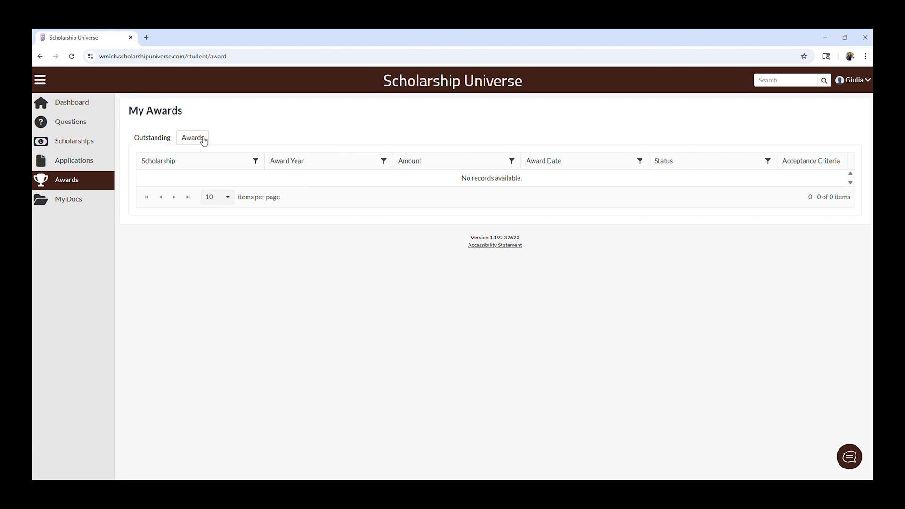
click(99, 197)
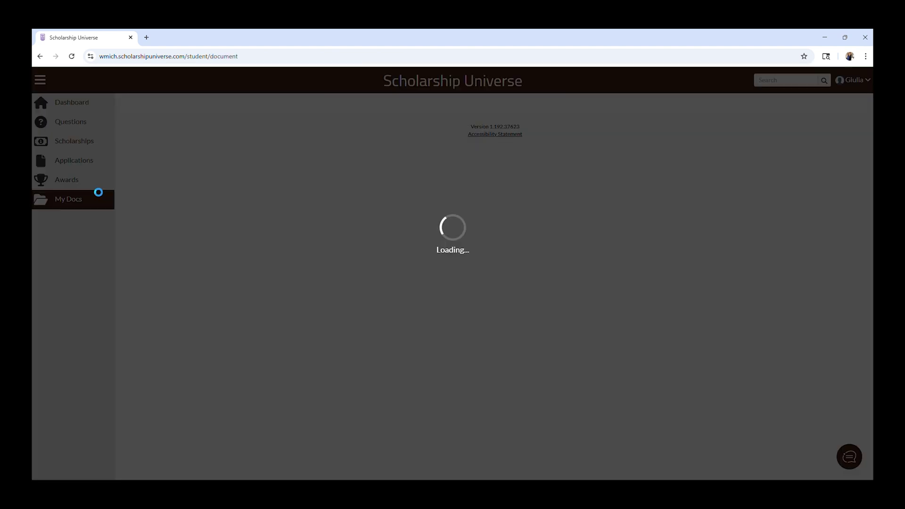